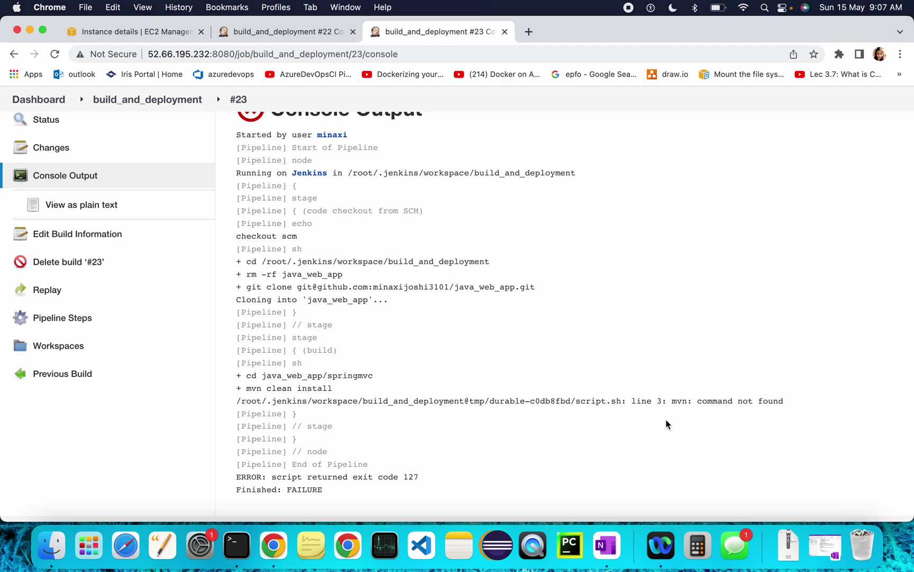
On the server, list /opt with ls -lrt and print the working directory, noting the maven folder.
drag(671, 401, 789, 409)
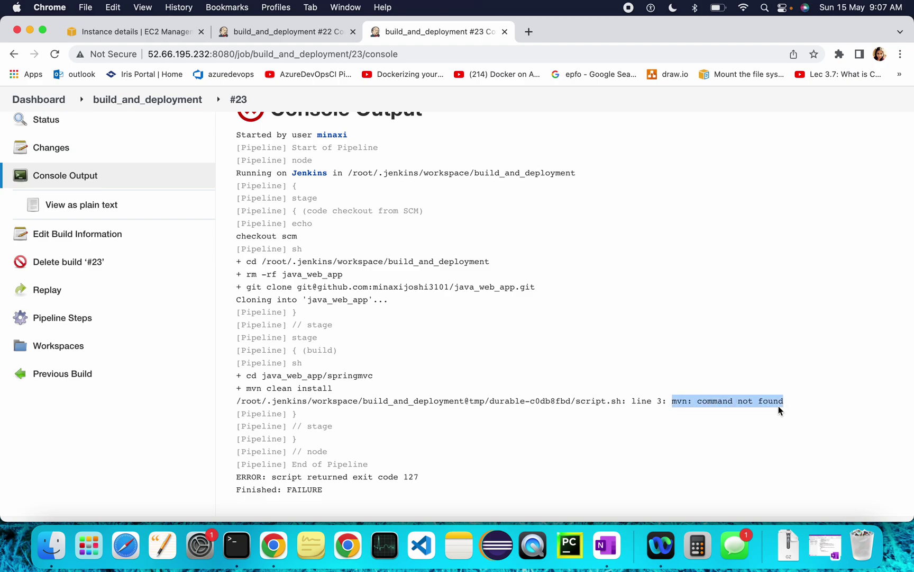
click(236, 546)
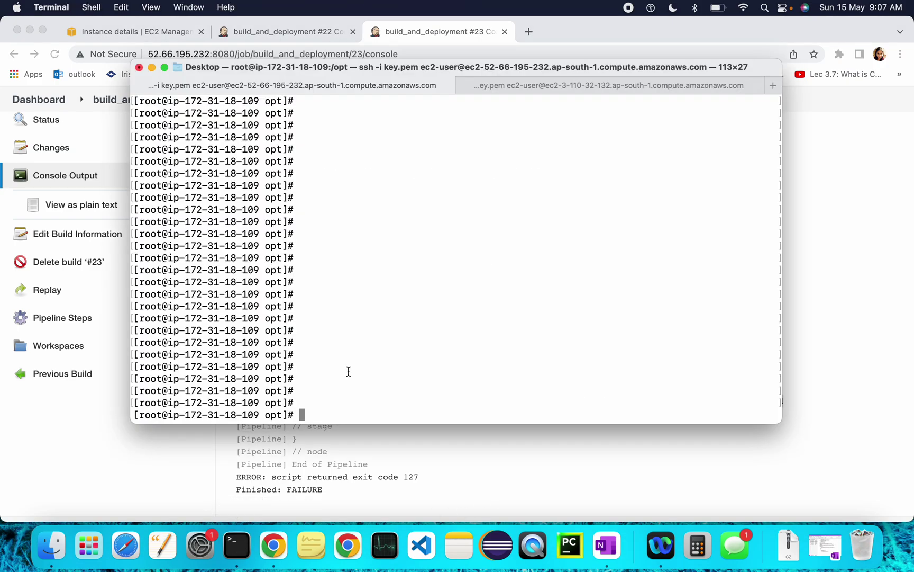
text(ls -lrt)
key(Return)
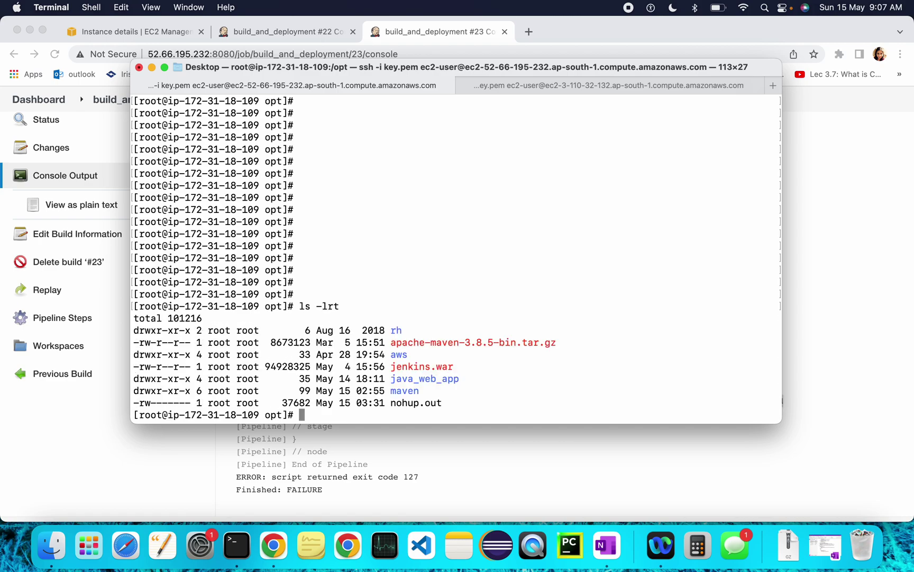
text(pwd)
key(Return)
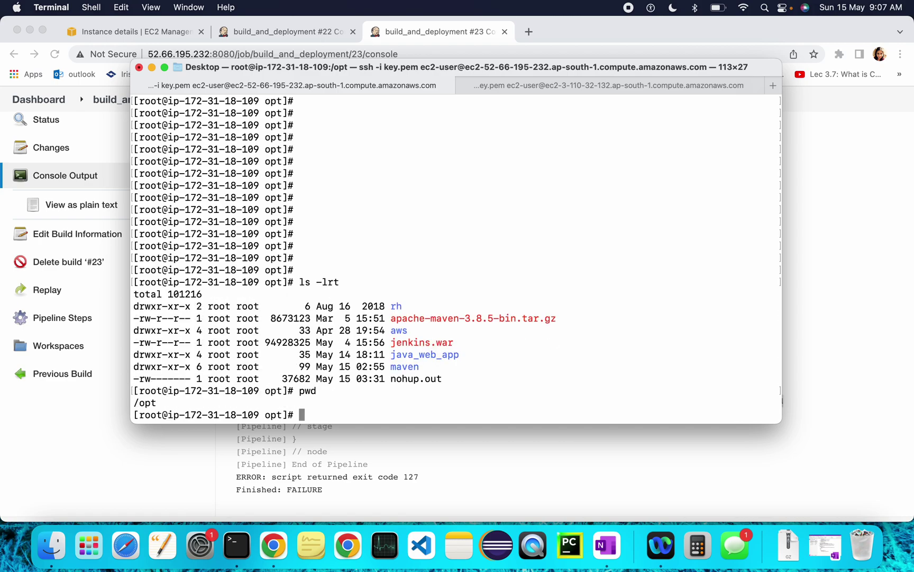
double_click(403, 366)
text(vi)
text(m ~/.bash)
text(rc)
Inspect the M2_HOME export in ~/.bashrc in vim and quit without saving.
key(Return)
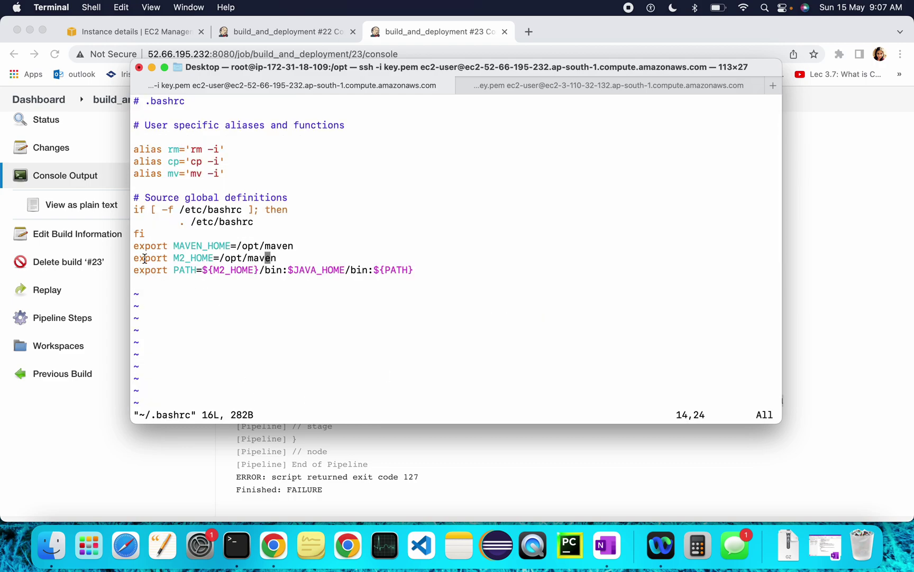
drag(174, 257, 192, 260)
click(192, 260)
text(:q)
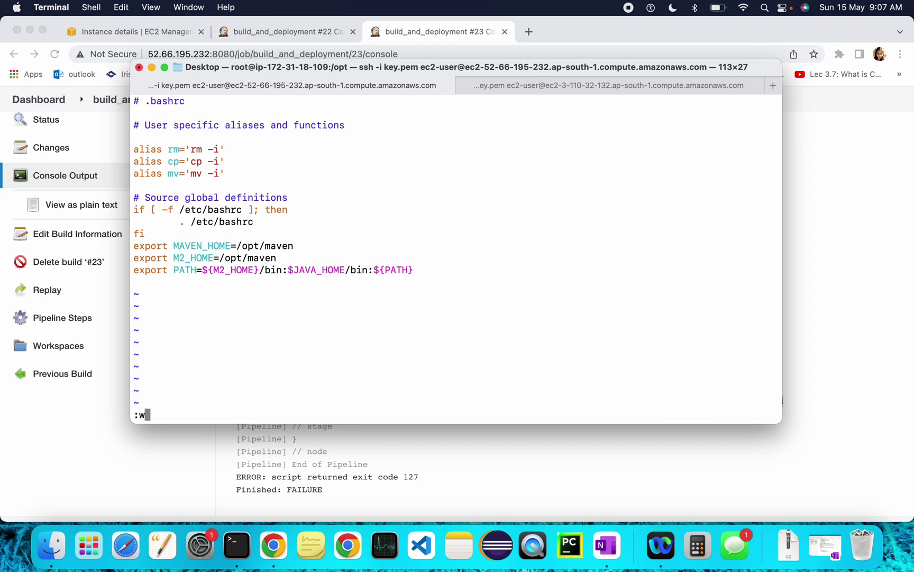
key(Return)
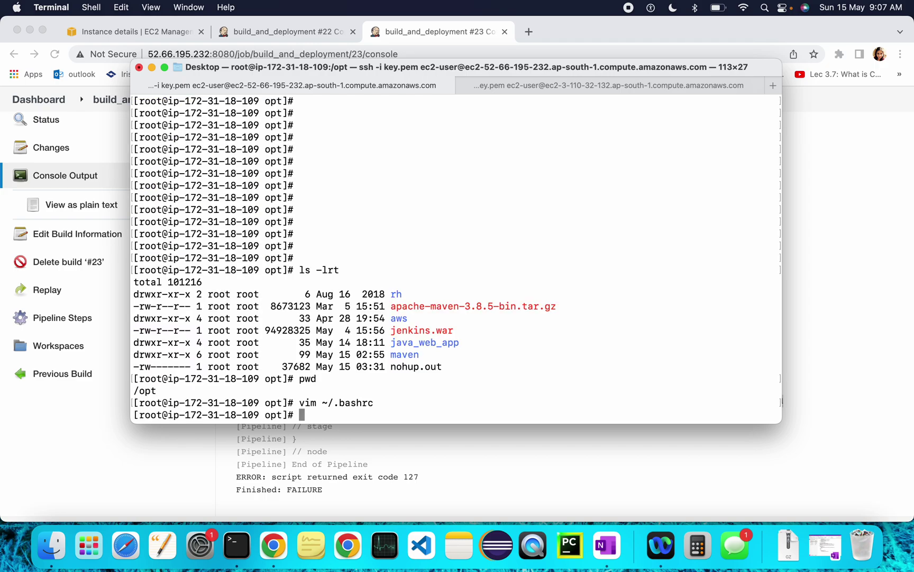
text(mvn --v)
text(ern)
Run mvn --version and highlight Apache Maven 3.8.5 with Maven home /opt/maven.
key(BackSpace)
text(sion)
key(Return)
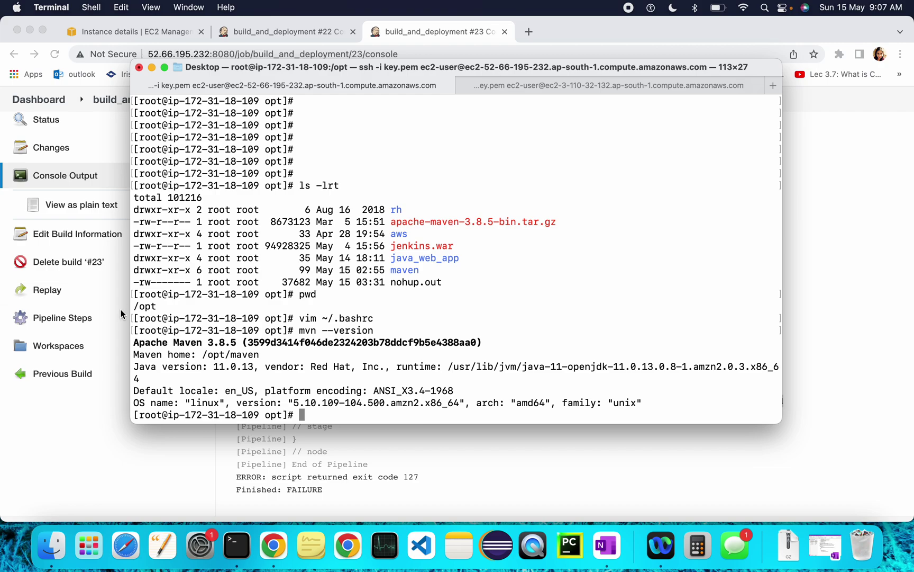
drag(136, 354, 260, 342)
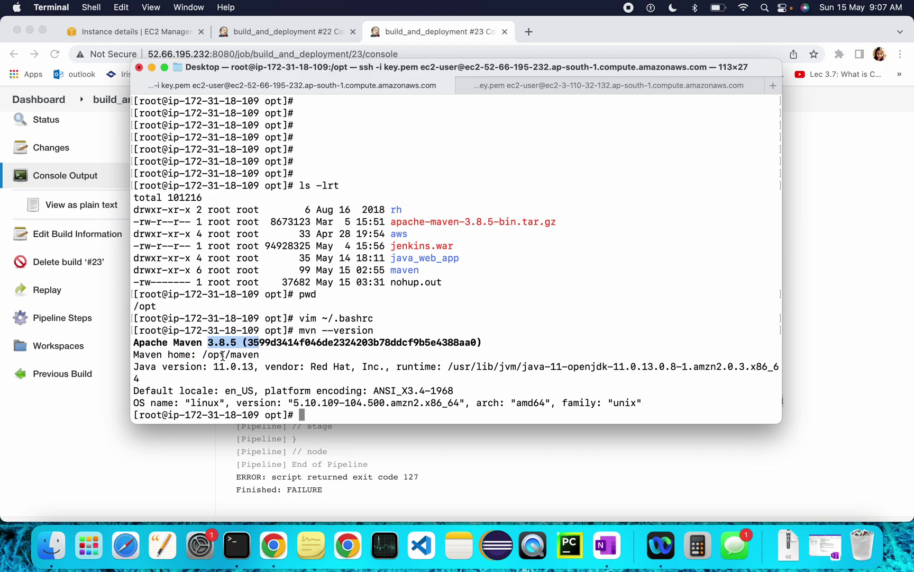
drag(203, 354, 259, 356)
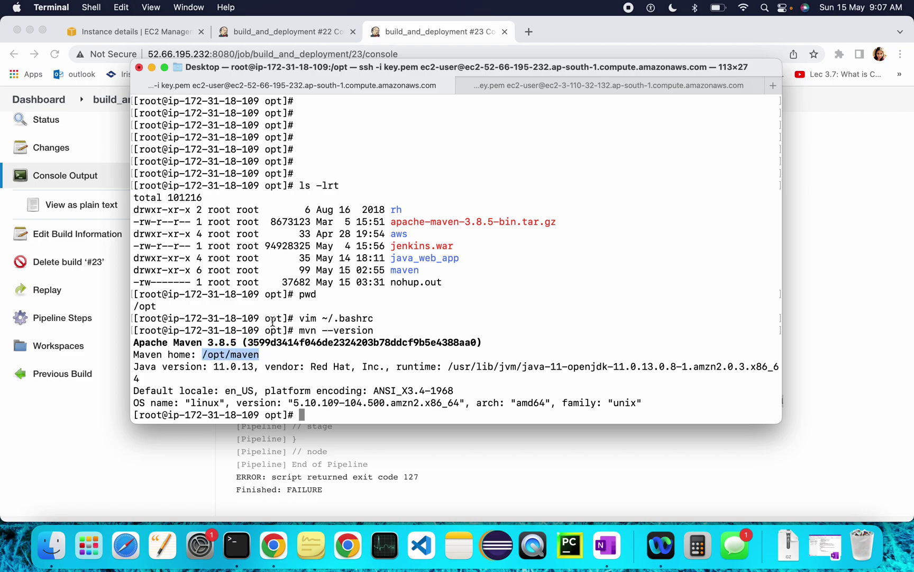
click(371, 470)
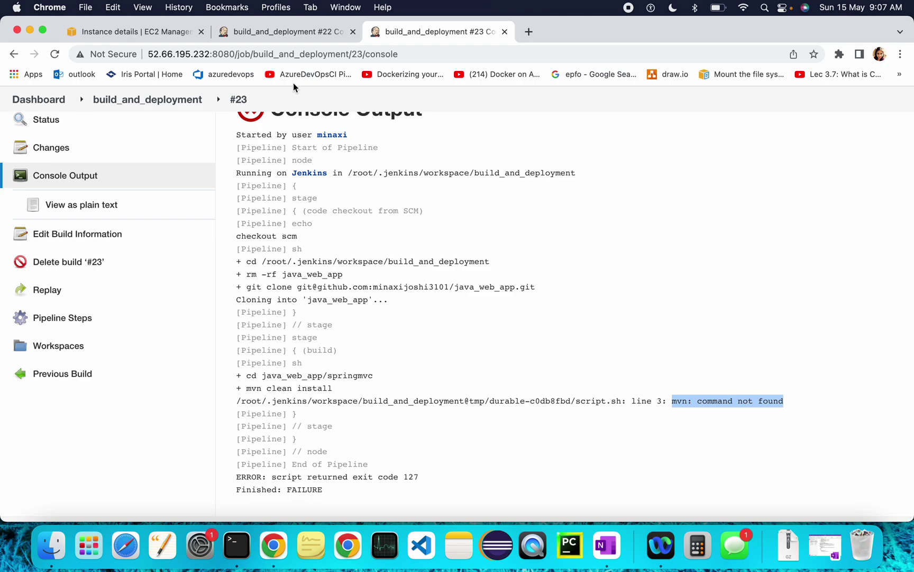
Glance at build #22's console, then go from the Dashboard to Manage Jenkins.
click(286, 34)
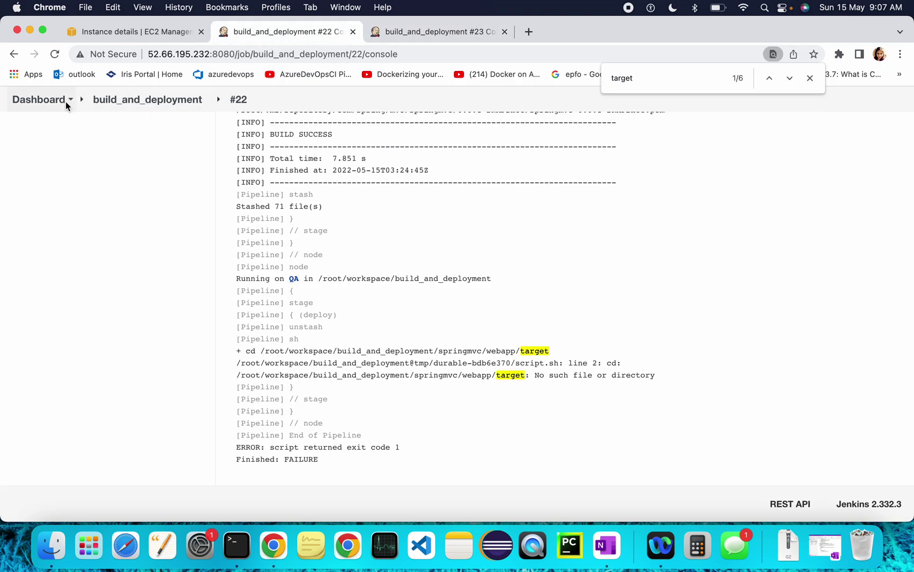
mouse_move(39, 99)
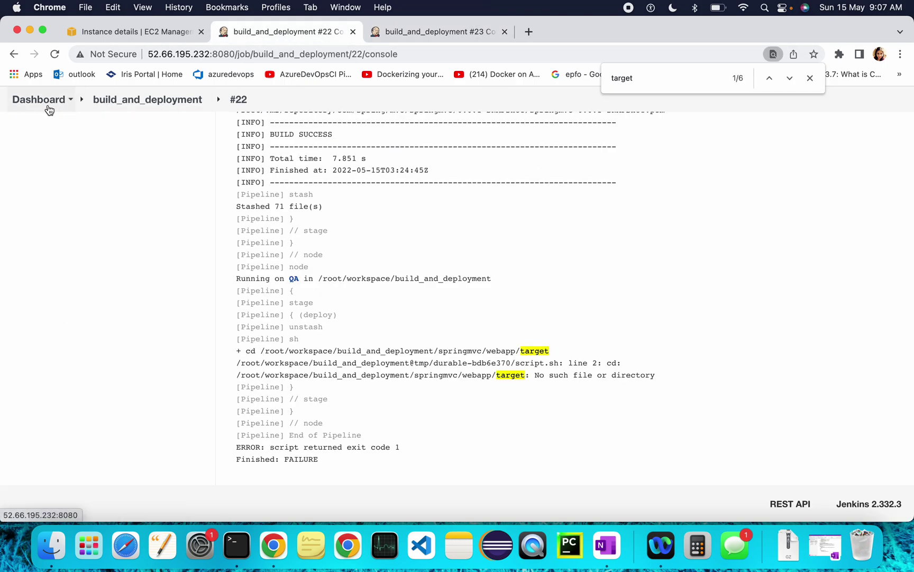
click(28, 100)
click(90, 261)
Add a Maven installation named maven with automatic installation turned off.
click(556, 348)
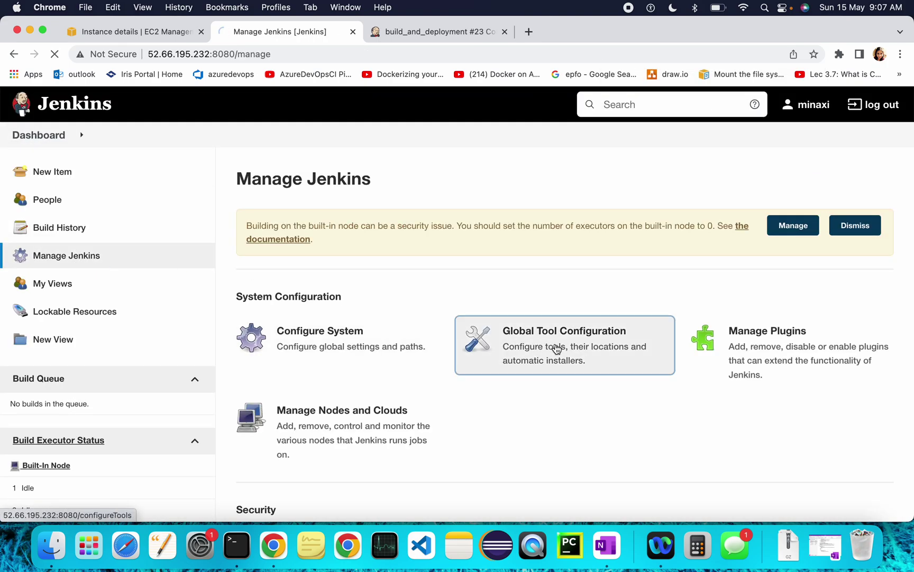
scroll(438, 397, down, 3)
scroll(438, 397, down, 5)
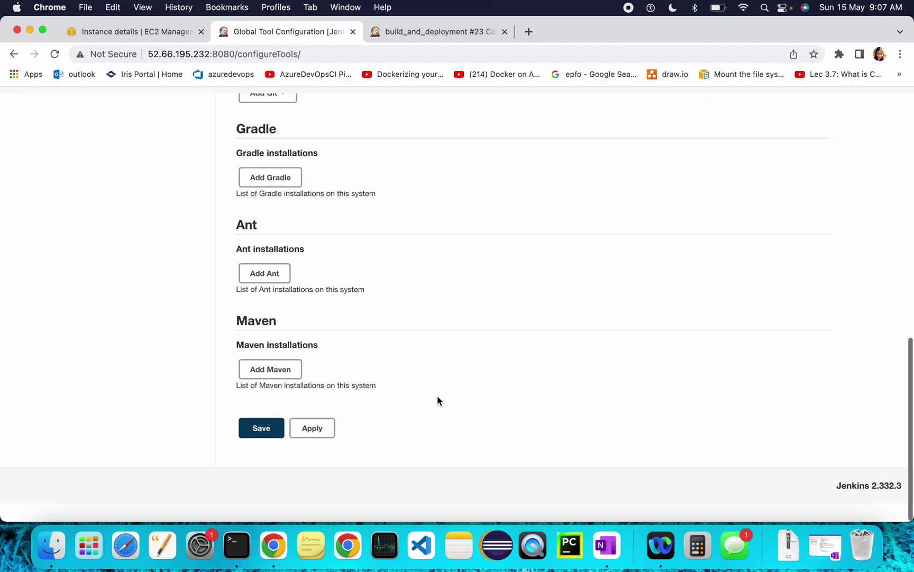
click(284, 387)
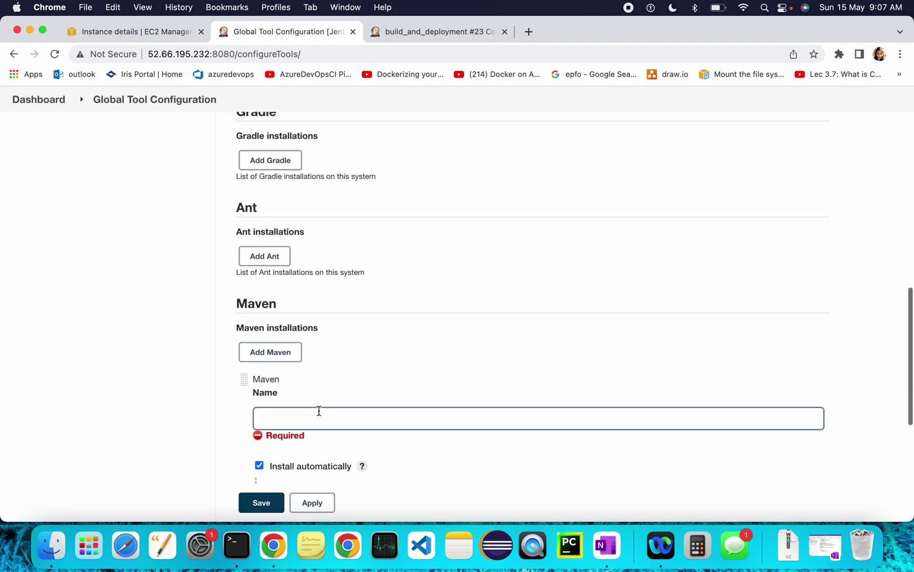
click(319, 414)
text(maven)
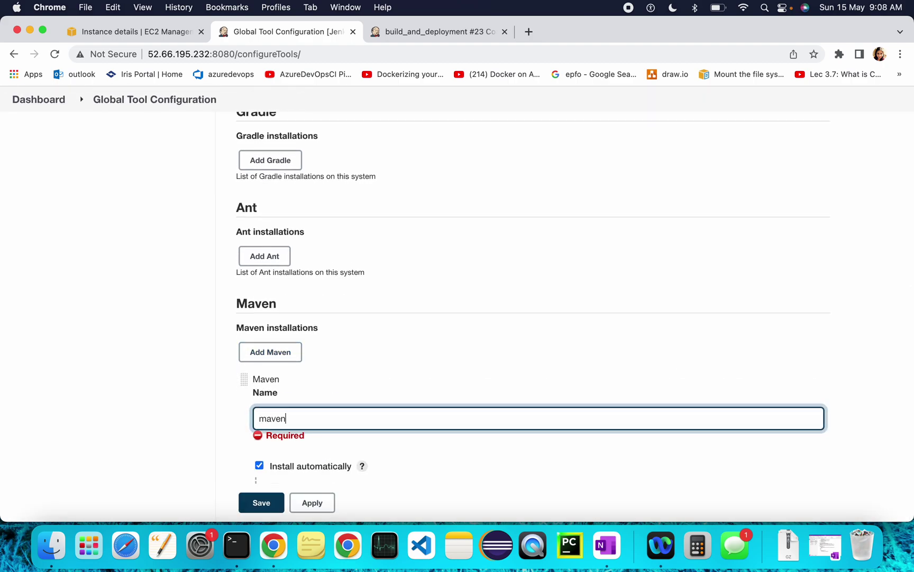
scroll(363, 398, down, 3)
scroll(363, 398, down, 2)
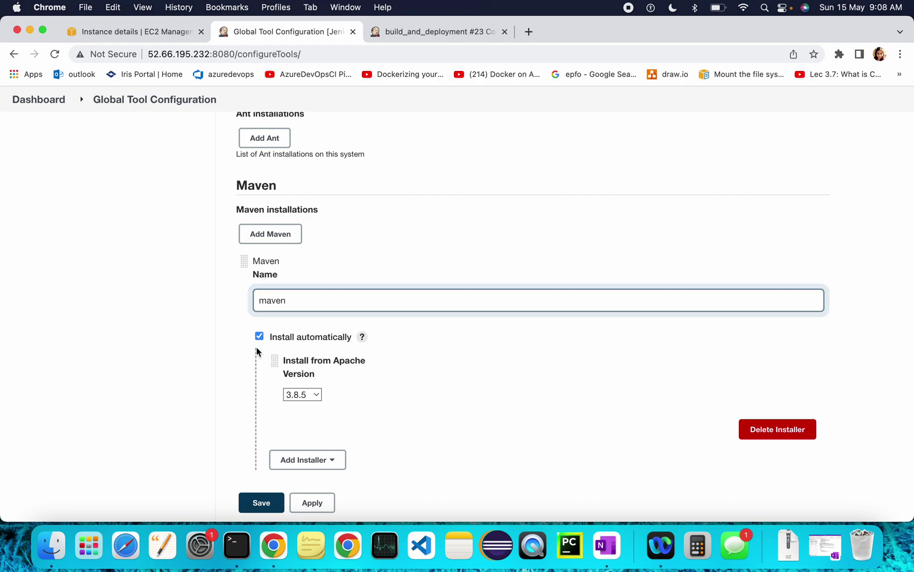
click(259, 347)
click(287, 371)
text(/opt/)
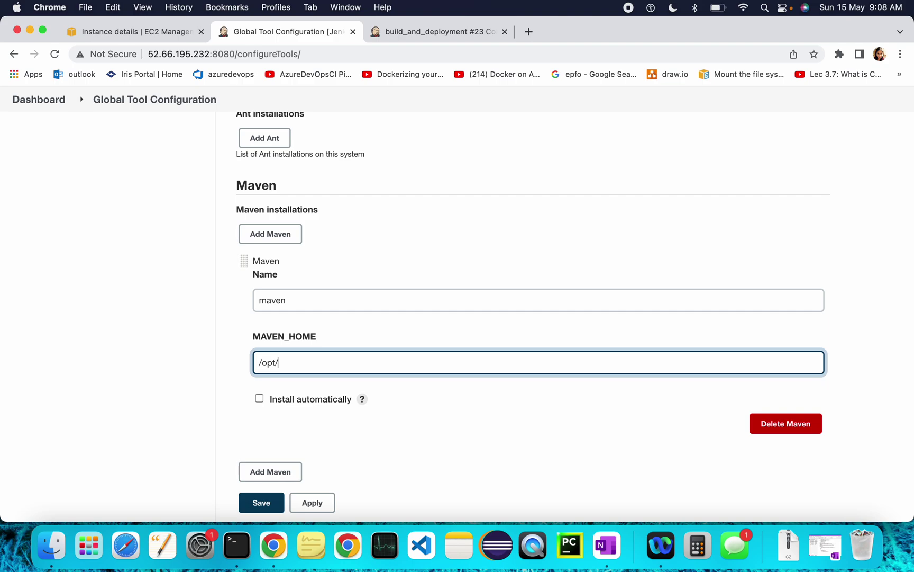
text(maven)
Enter MAVEN_HOME /opt/maven after checking the path on the server, then apply and save.
click(236, 546)
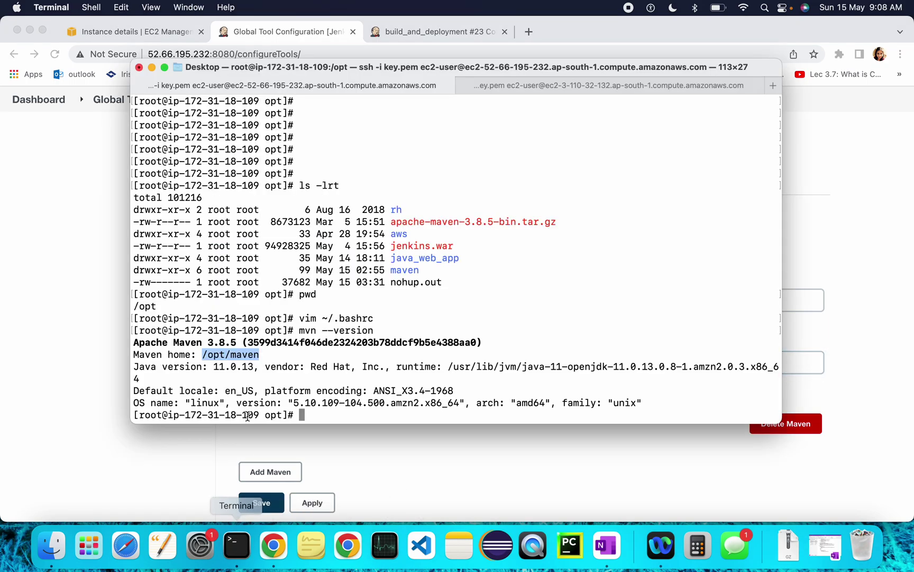
click(362, 444)
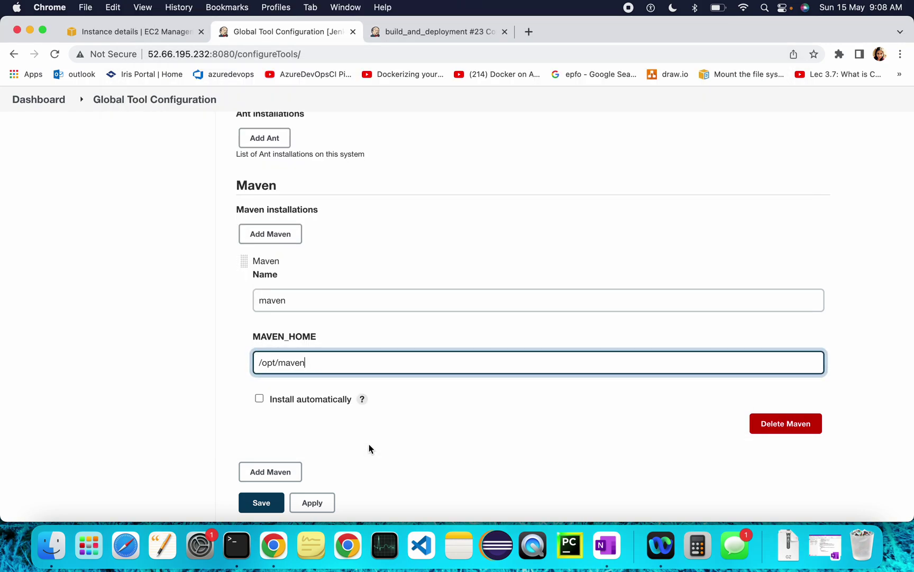
click(325, 504)
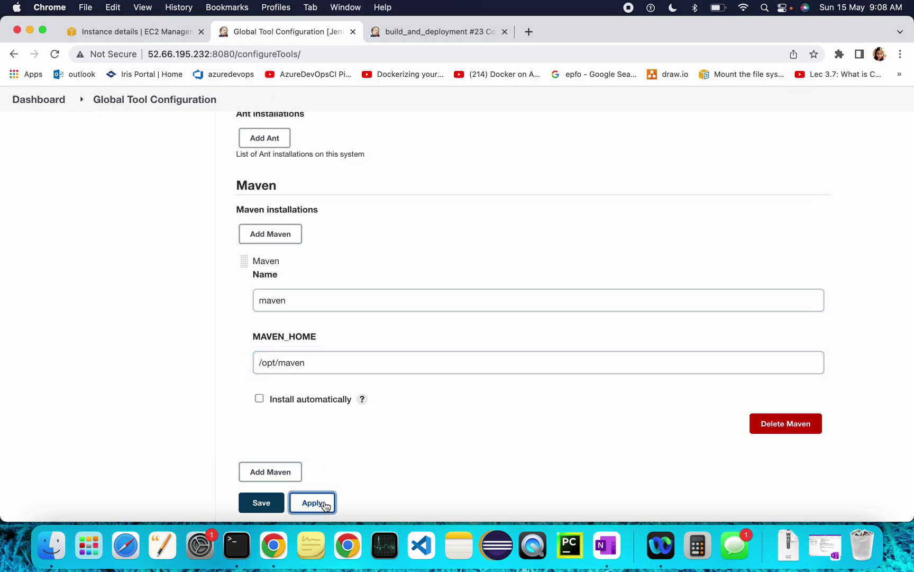
click(262, 503)
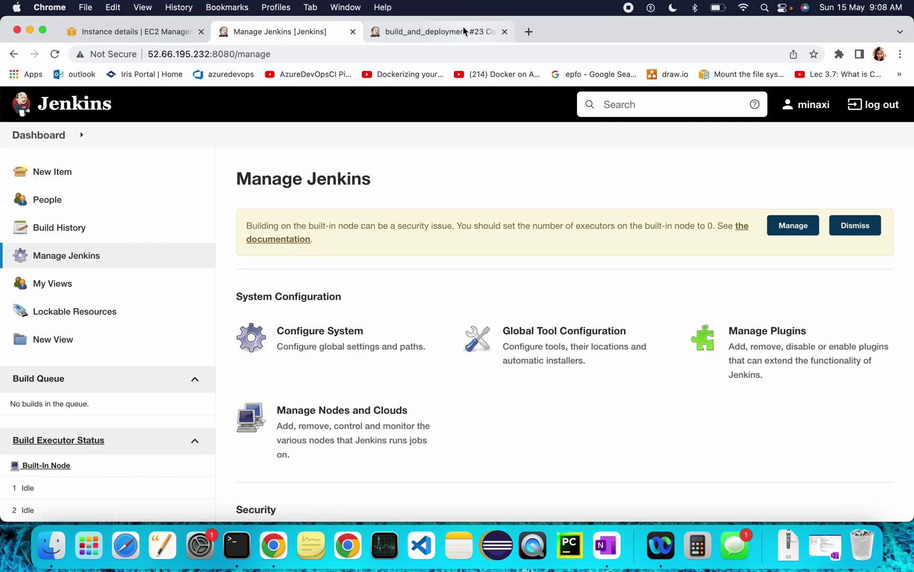
Trigger build #24 of build_and_deployment and highlight its 'mvn: command not found' error.
key(ctrl+Tab)
click(174, 107)
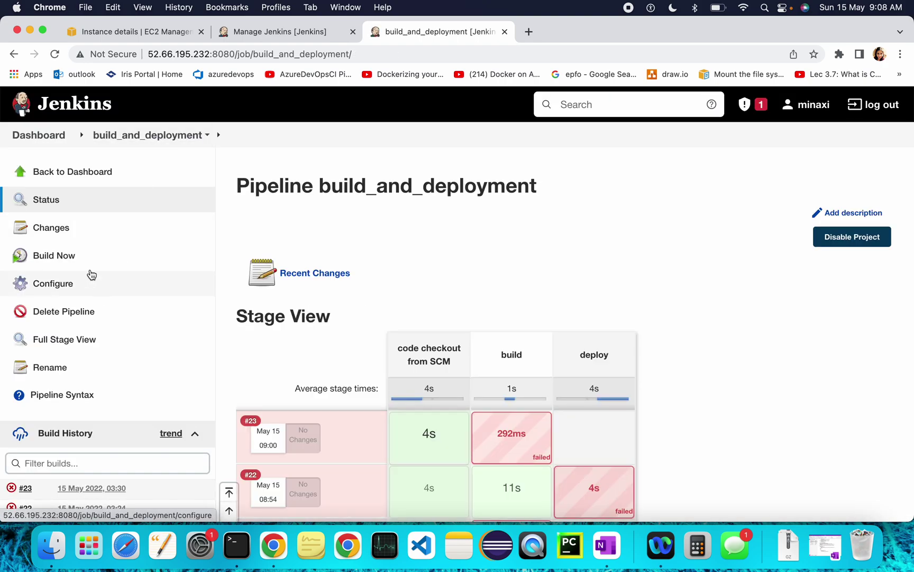
click(84, 261)
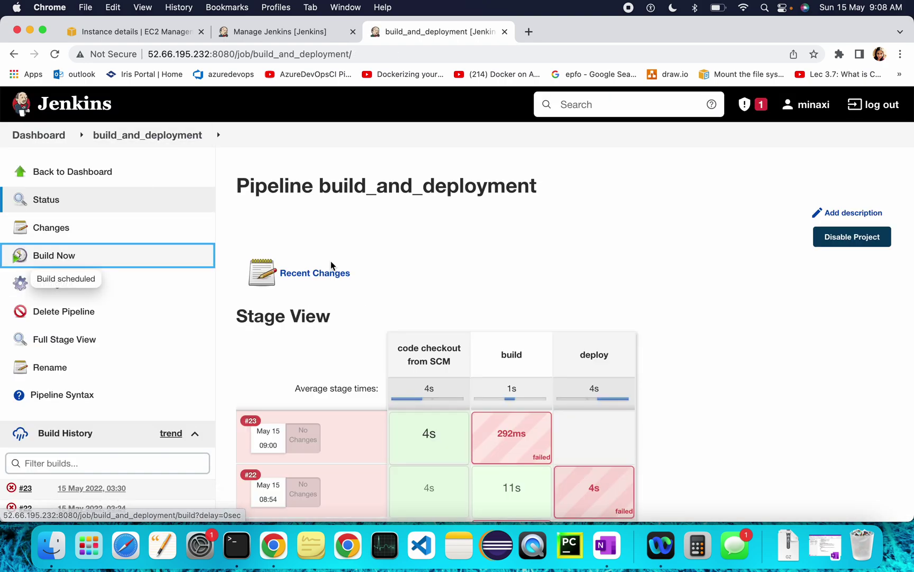
scroll(332, 263, down, 2)
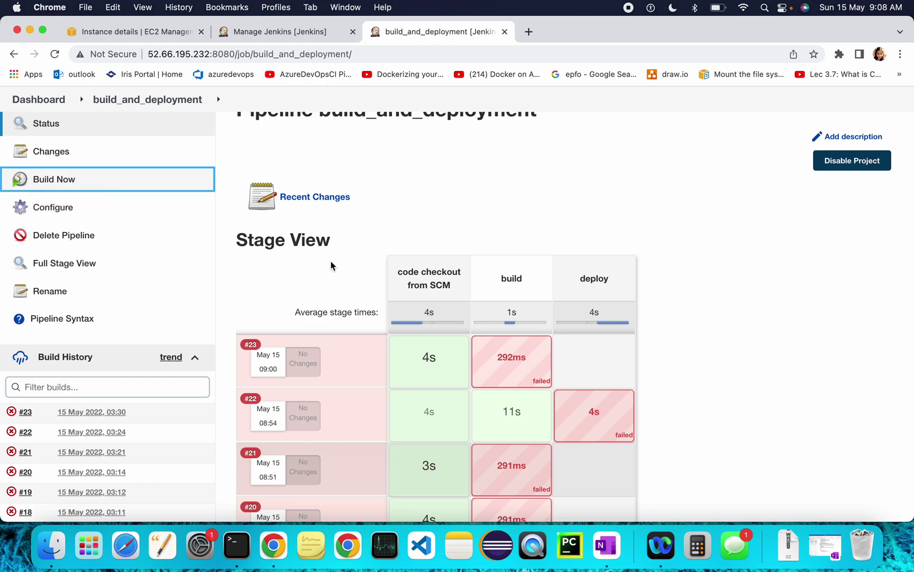
click(100, 422)
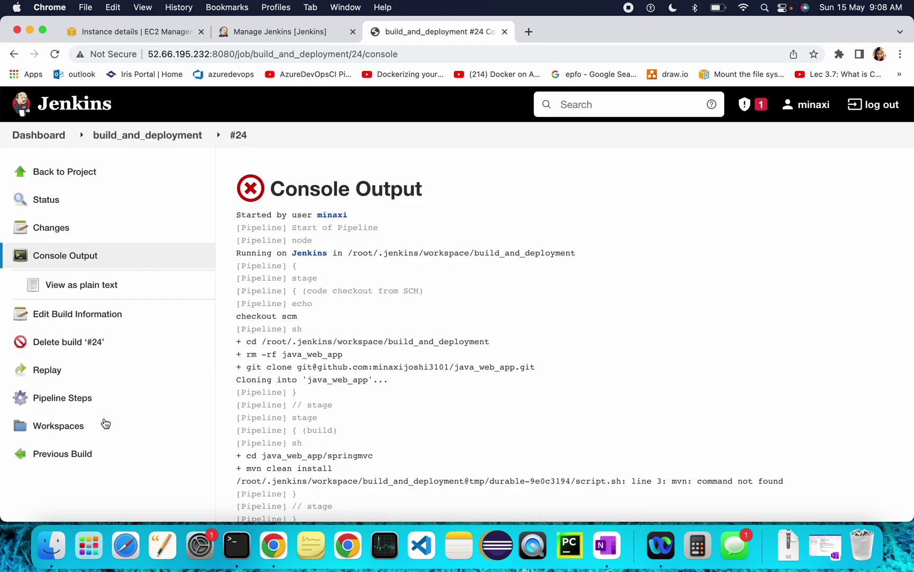
scroll(504, 389, down, 3)
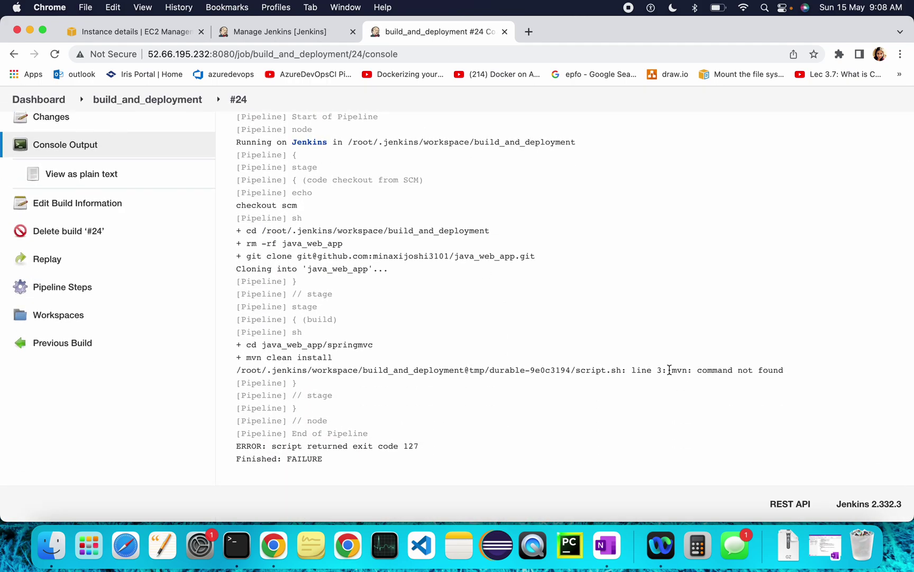
drag(675, 370, 797, 369)
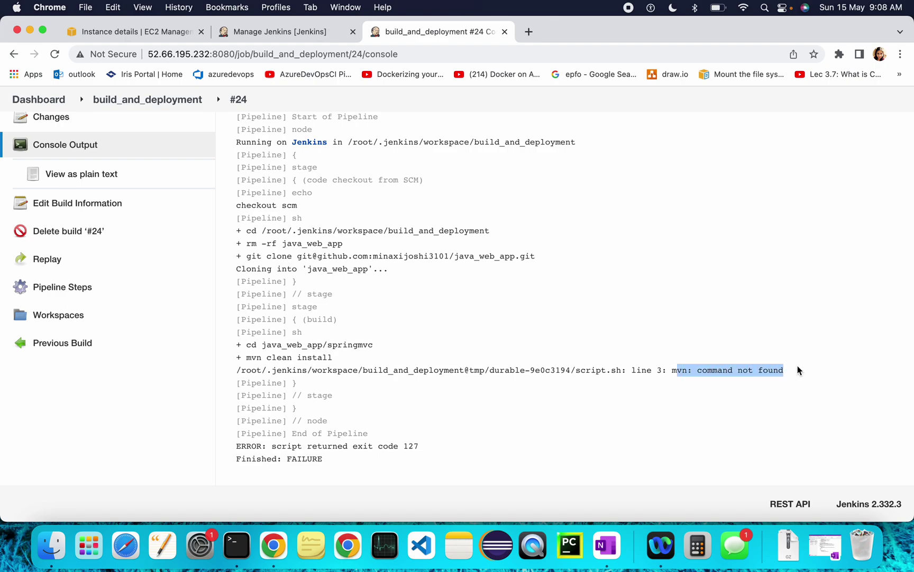
In the server terminal, cd into /usr/bin and list it with ls -lrt.
click(236, 545)
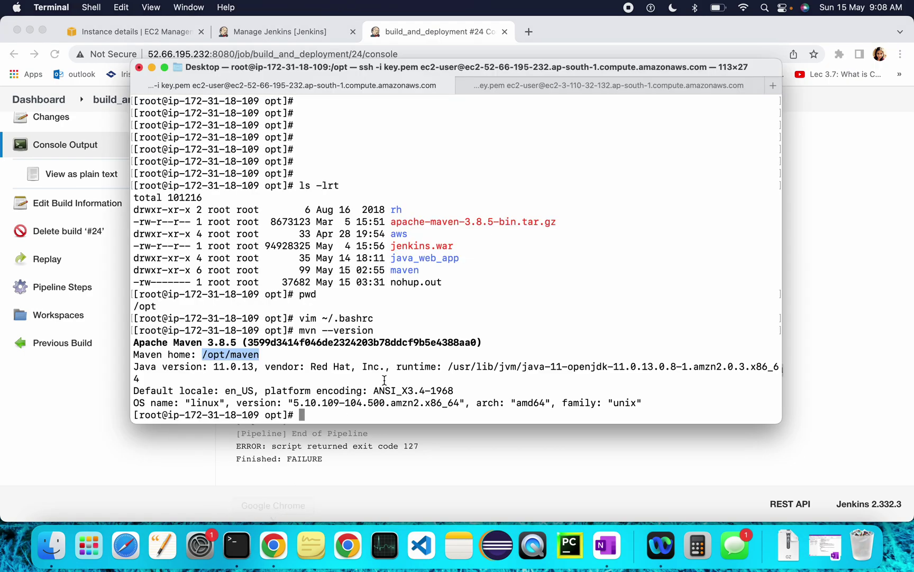
text(cd /)
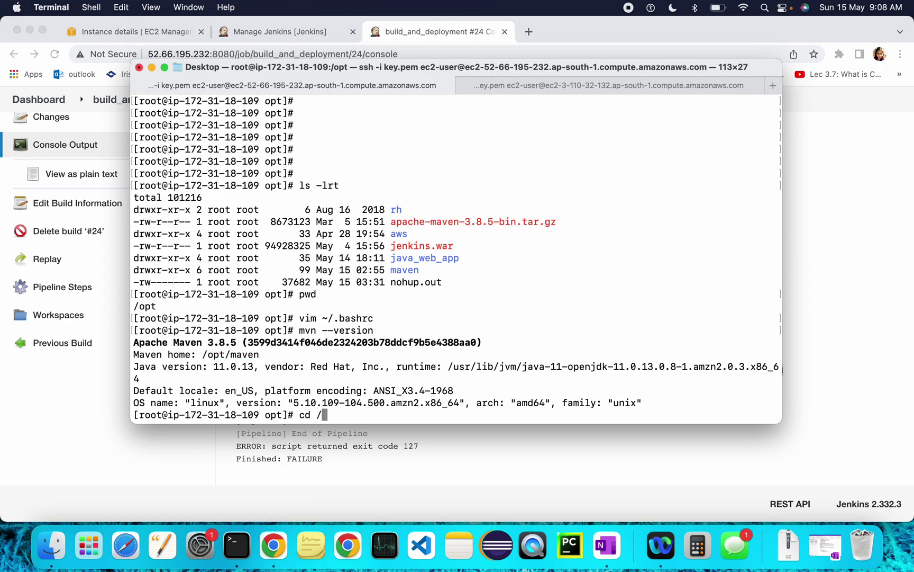
text(usr)
text(/bin/)
key(Return)
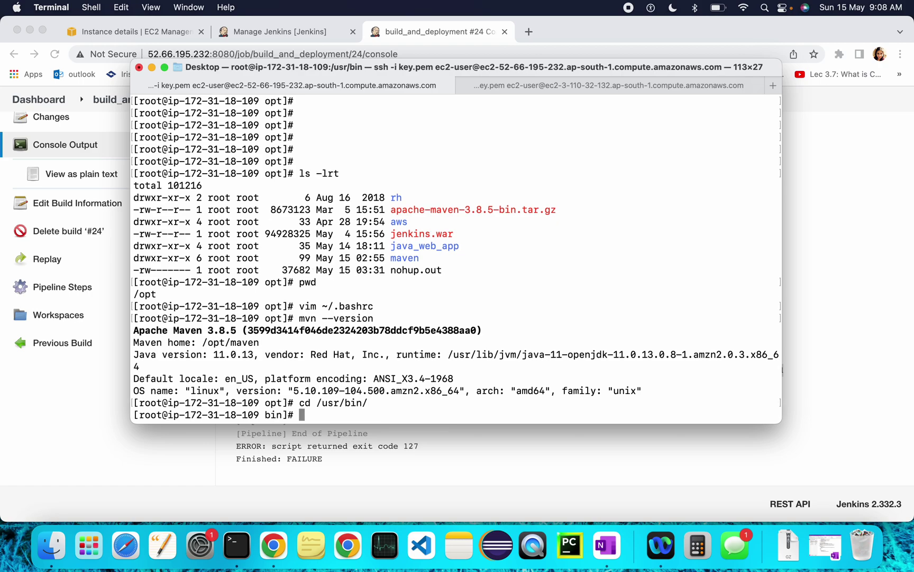
key(Return)
text(ls -lrt)
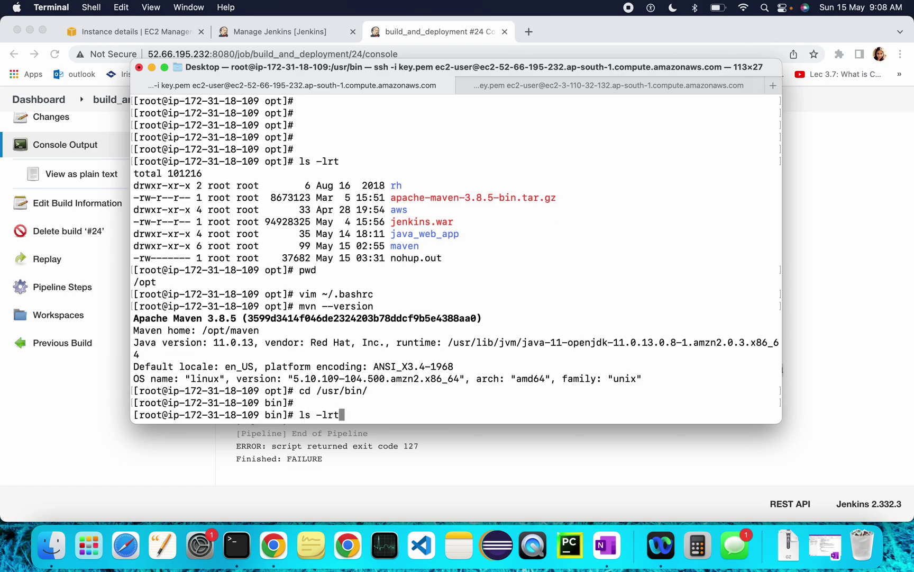
key(Return)
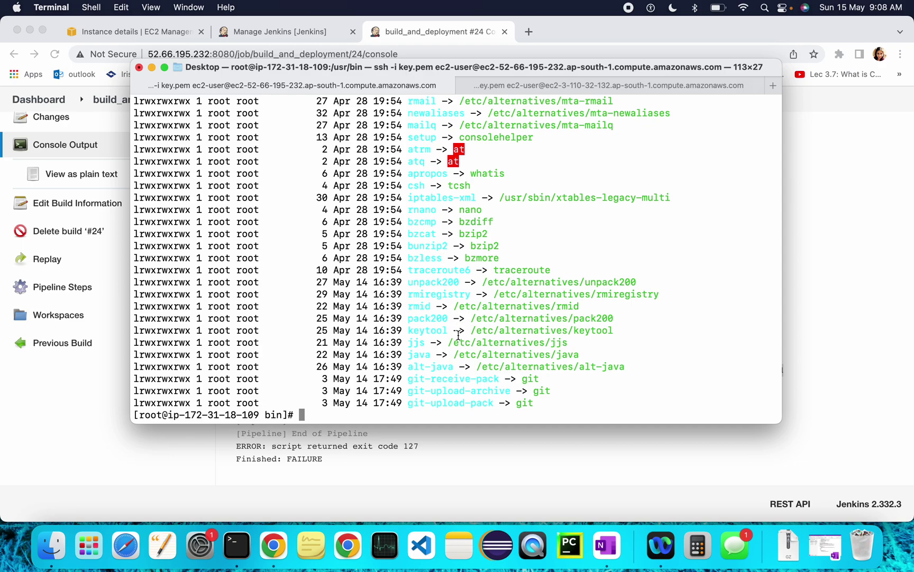
text(pw)
text(d)
Create the mvn symlink in /usr/bin with ln -s /opt/maven/bin/mvn mvn.
key(Return)
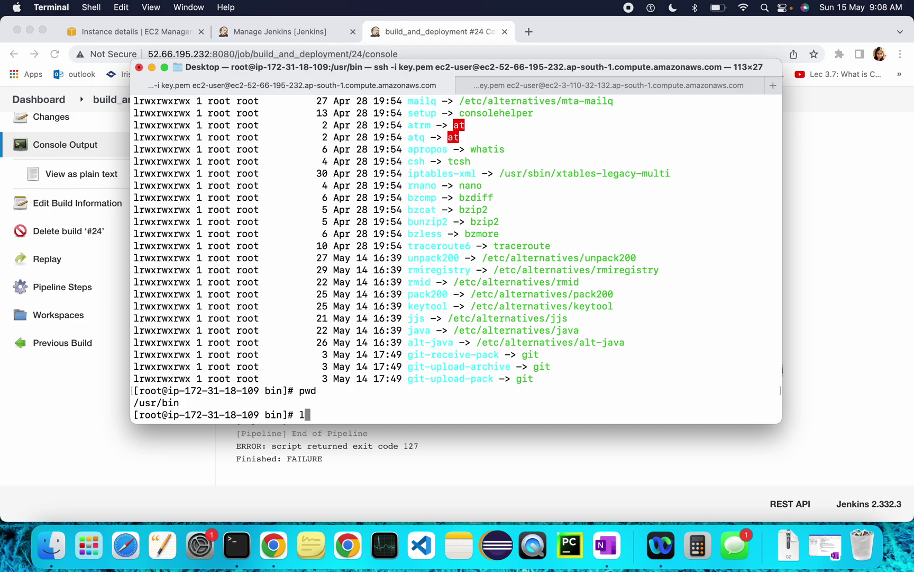
text(ln -s )
text(/)
text(opt/maven/)
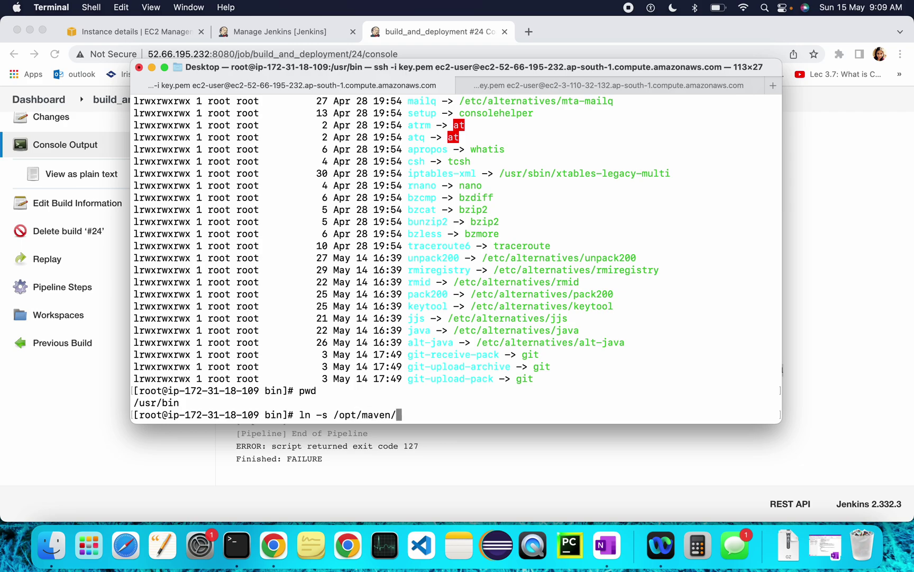
text(bin/)
text(mvn )
text(mvn)
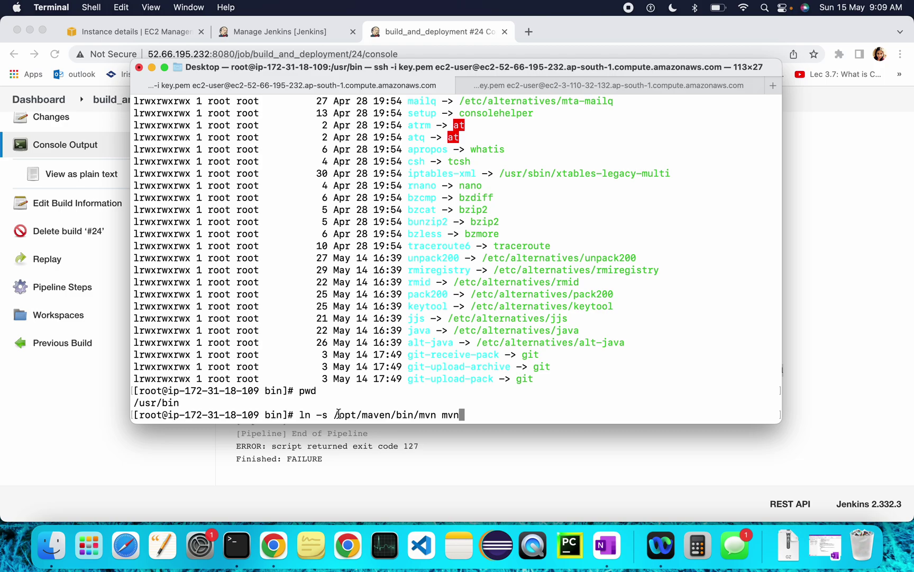
drag(336, 414, 438, 416)
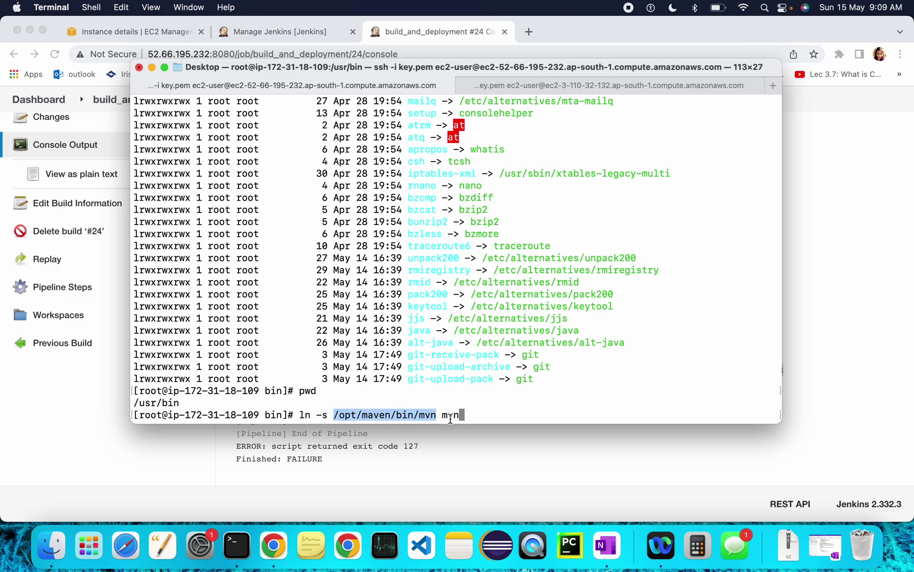
double_click(450, 415)
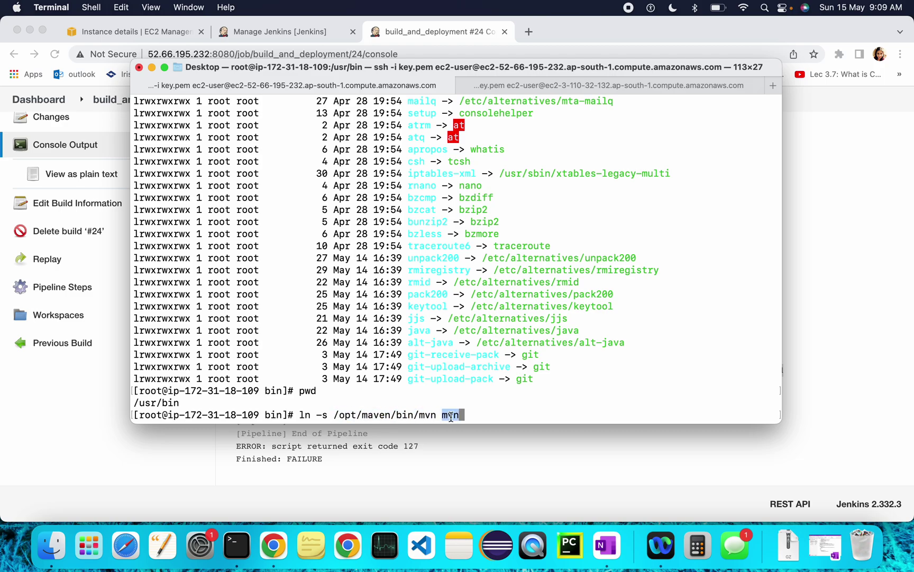
key(Return)
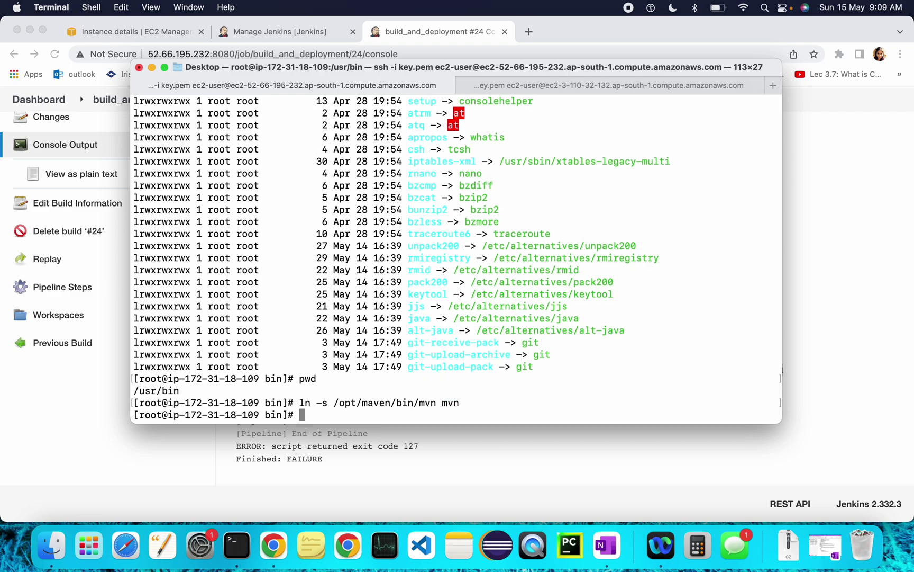
text(ls -ltr)
Verify the mvn -> /opt/maven/bin/mvn entry in the ls -ltr listing.
key(Return)
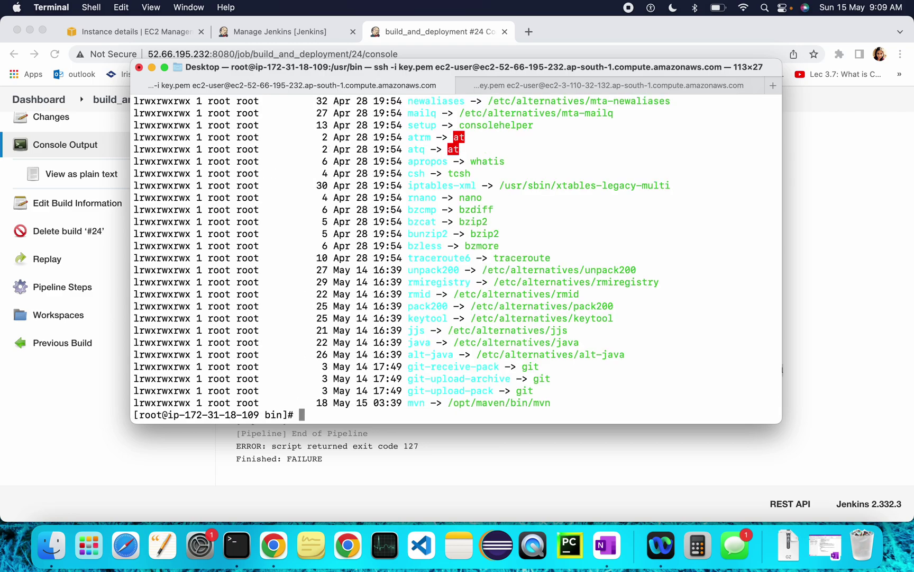
drag(408, 403, 559, 406)
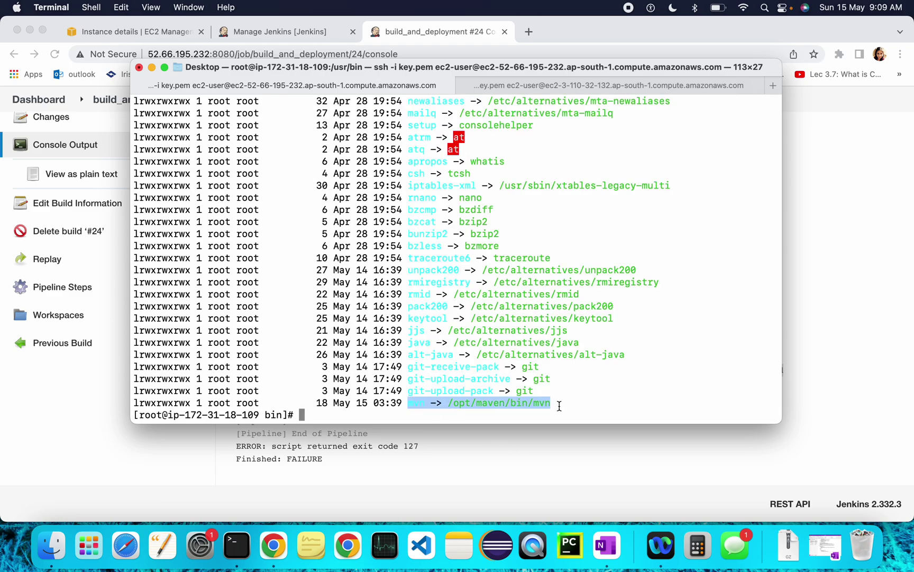
key(super+Tab)
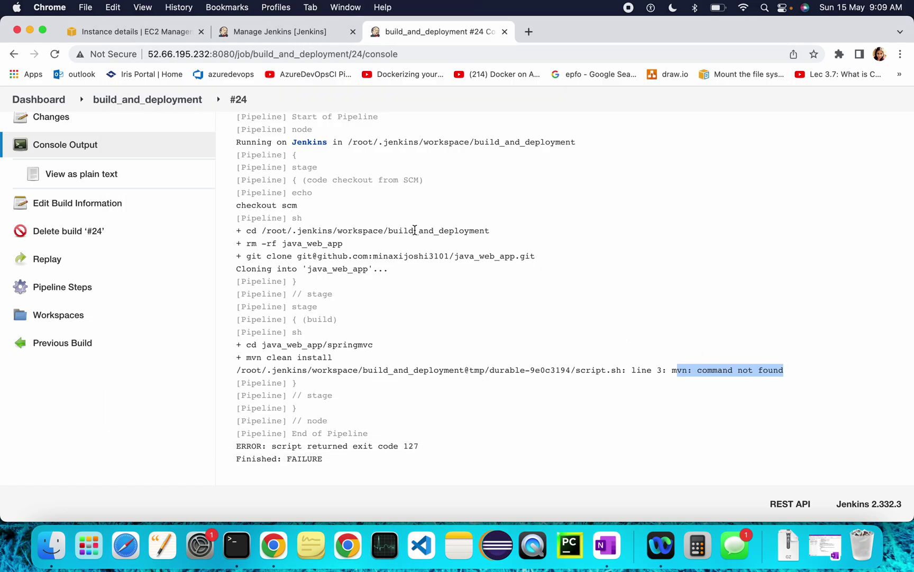
Delete the maven installation (MAVEN_HOME /opt/maven) in Global Tool Configuration, then apply and save.
click(290, 32)
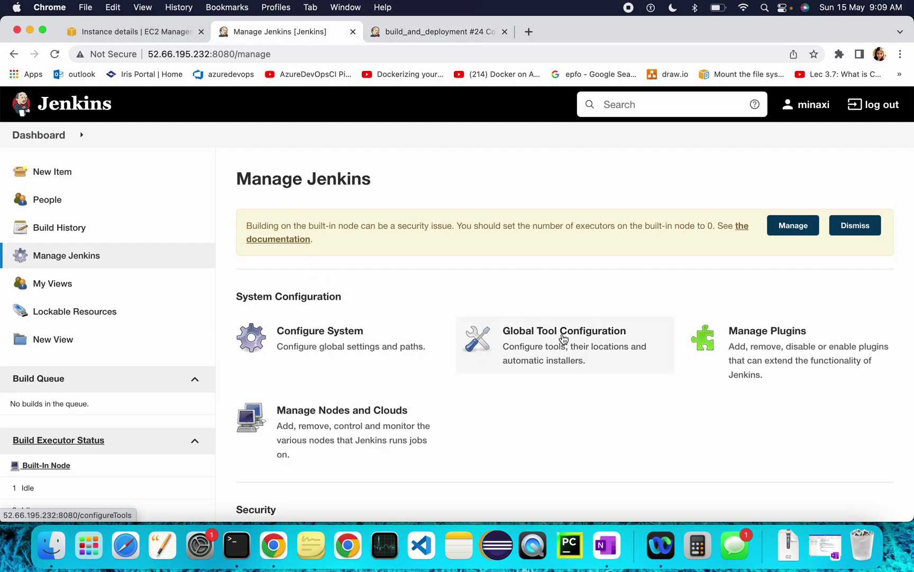
click(563, 339)
scroll(539, 367, down, 5)
scroll(539, 367, down, 10)
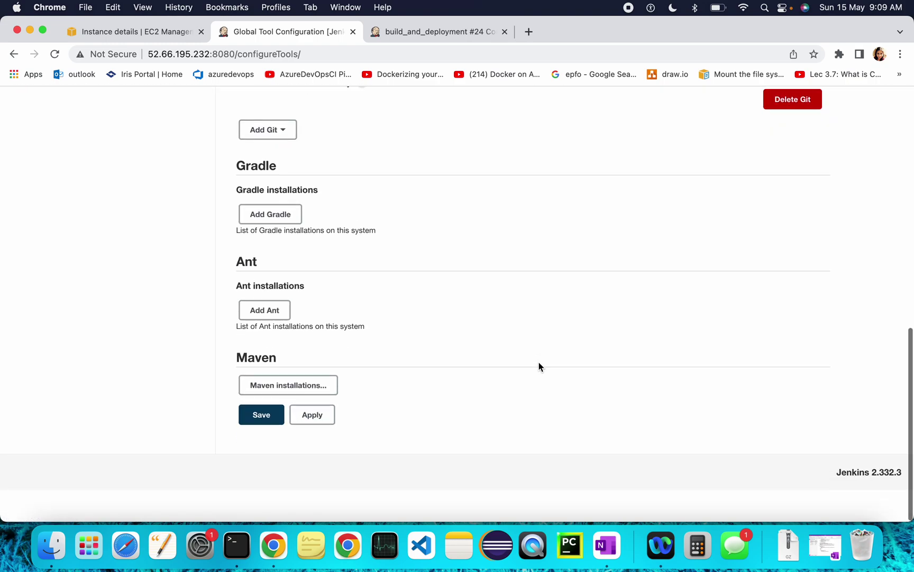
click(297, 418)
scroll(297, 420, down, 3)
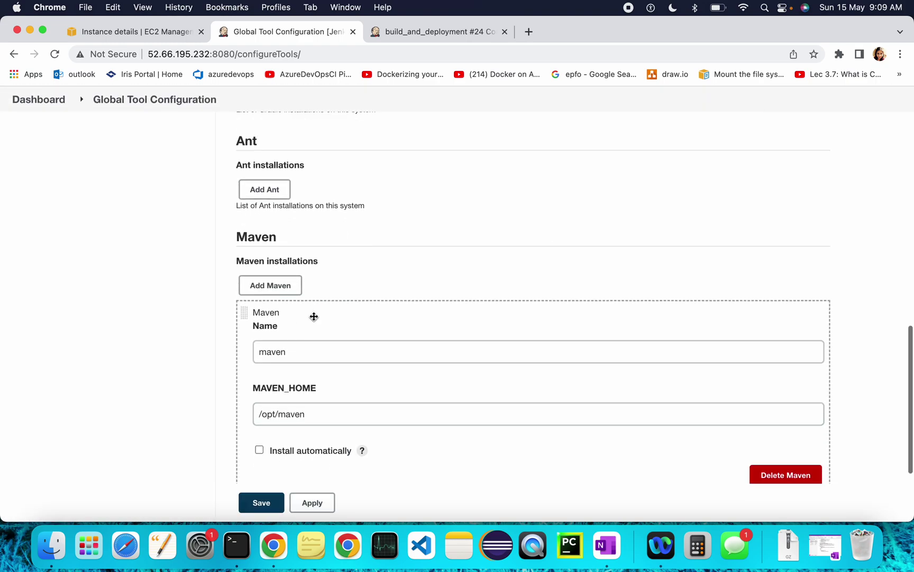
click(797, 406)
click(313, 446)
click(261, 446)
Trigger build #25 of build_and_deployment and watch mvn clean install in its console.
click(421, 33)
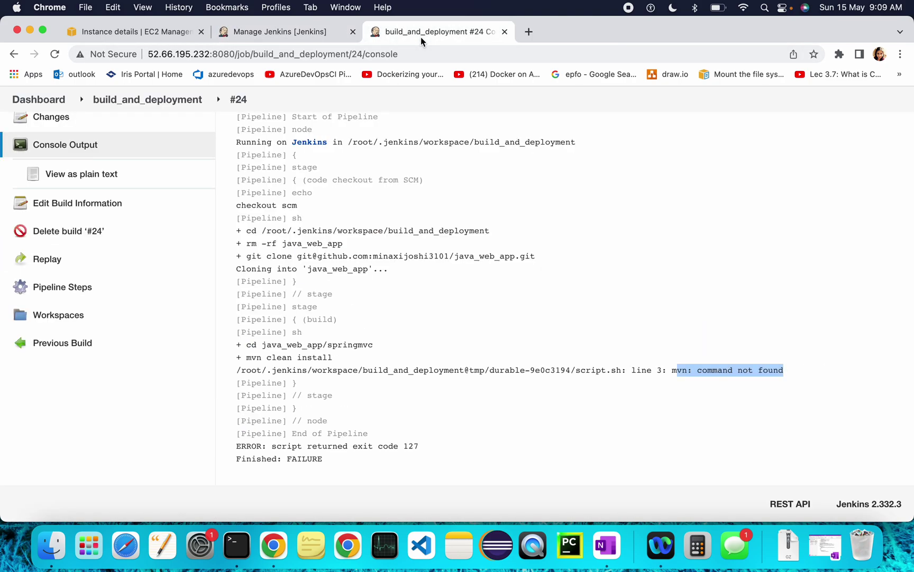
click(157, 100)
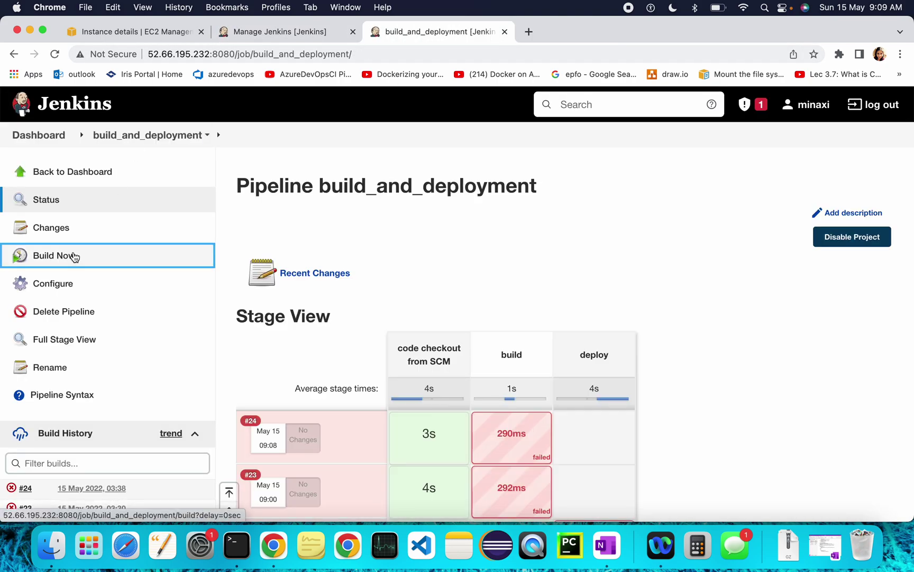
click(74, 257)
scroll(397, 317, down, 2)
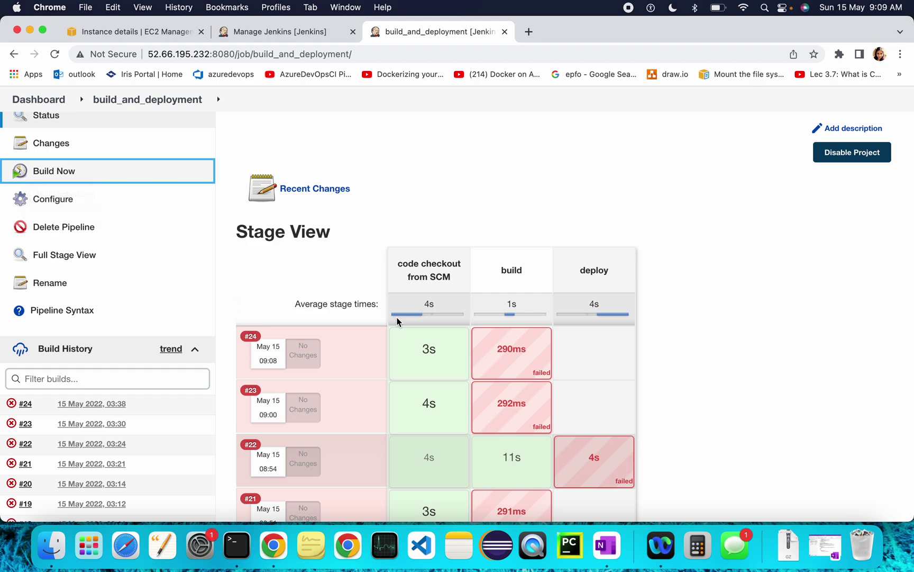
click(91, 418)
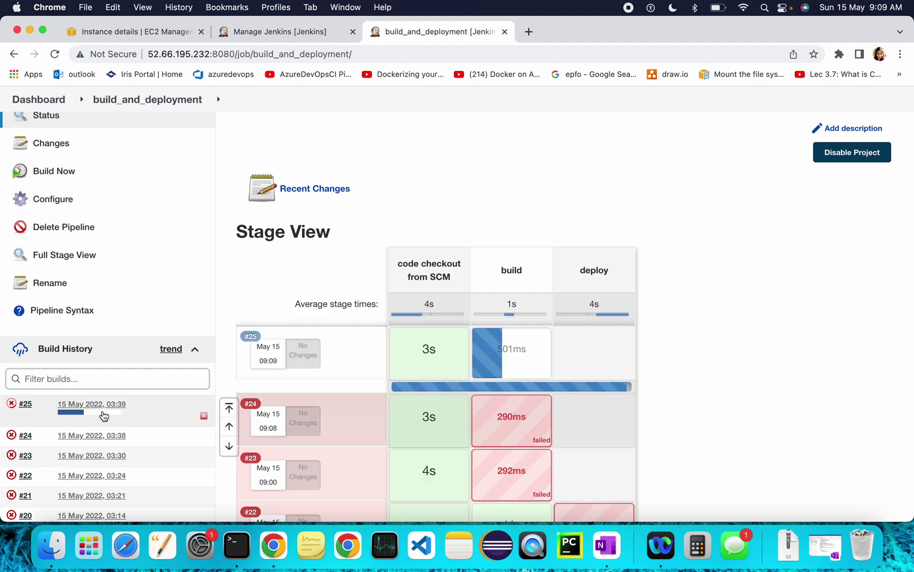
click(104, 413)
scroll(516, 394, down, 2)
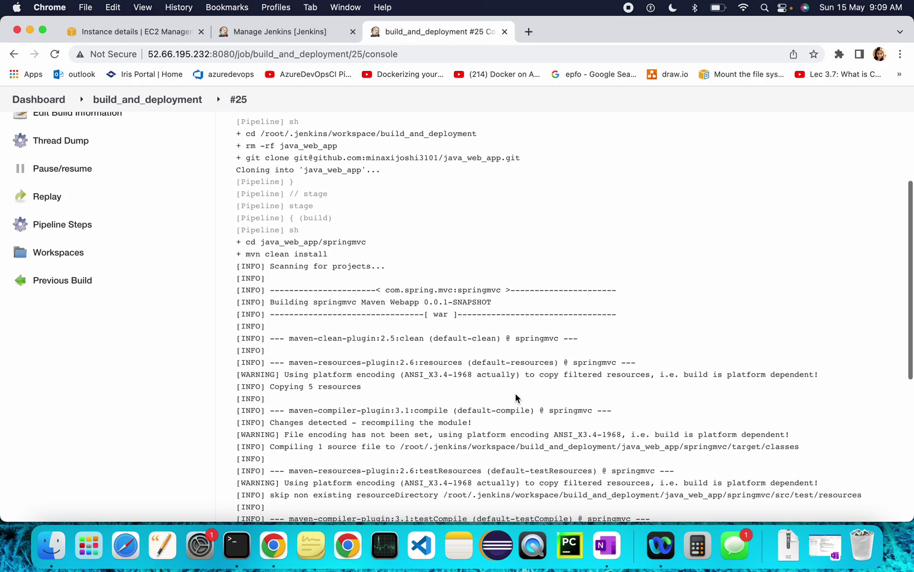
scroll(367, 437, down, 2)
scroll(368, 437, down, 1)
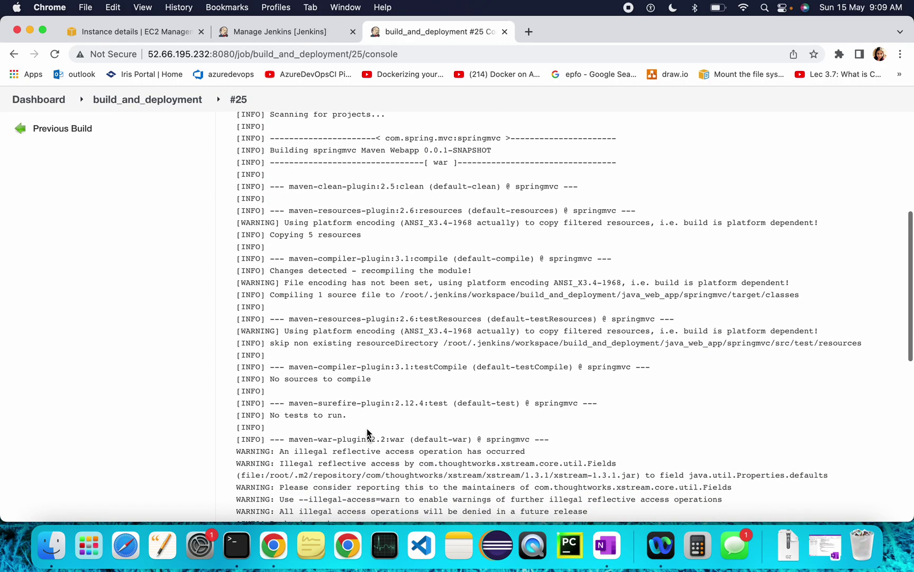
scroll(356, 326, down, 3)
scroll(355, 327, down, 3)
scroll(355, 326, down, 3)
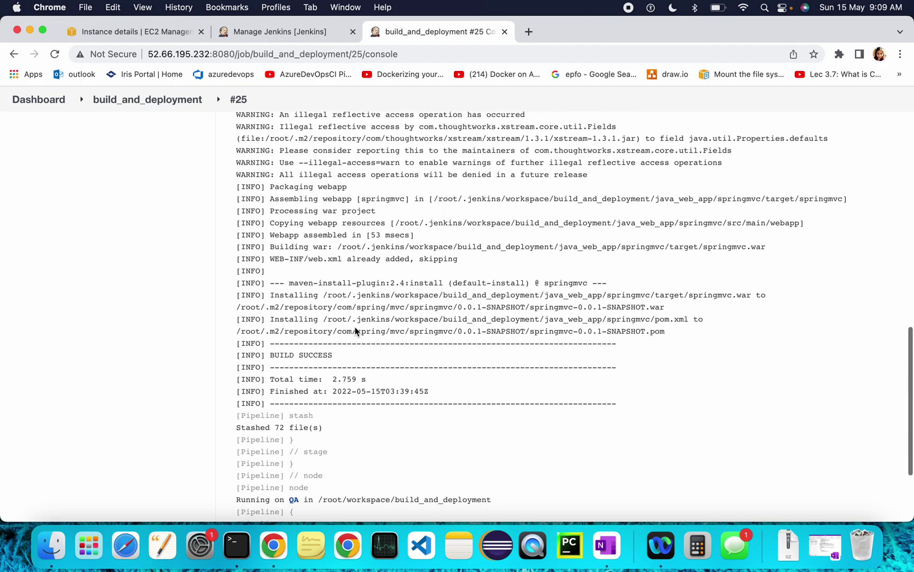
drag(269, 355, 364, 358)
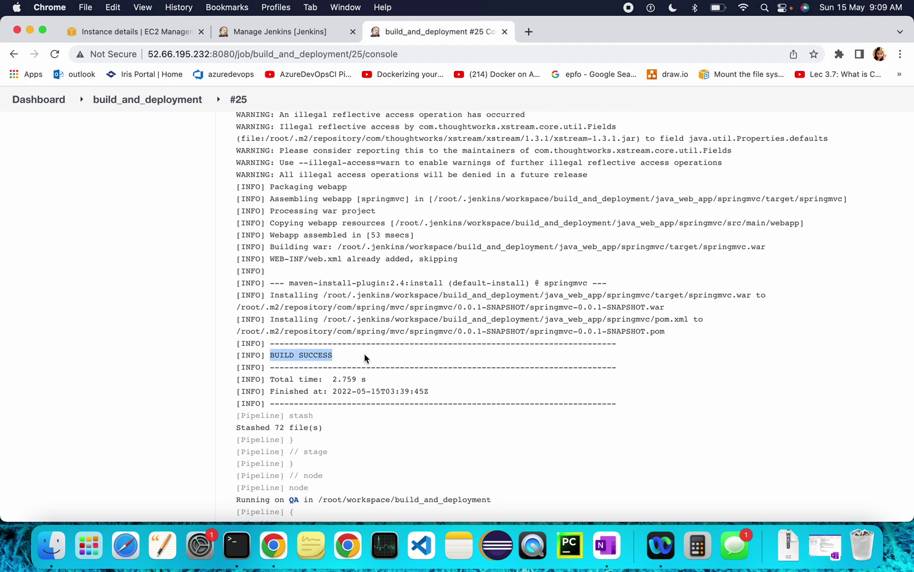
scroll(358, 321, up, 3)
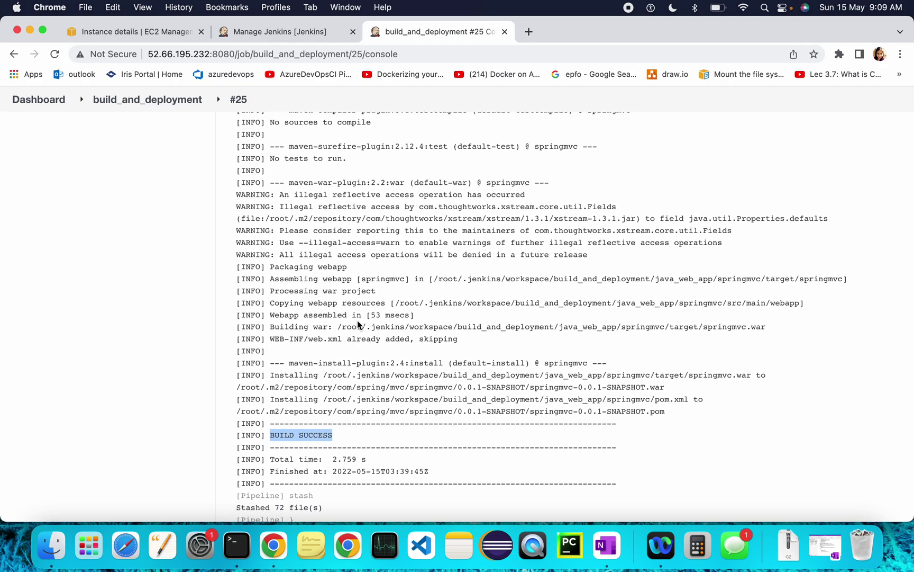